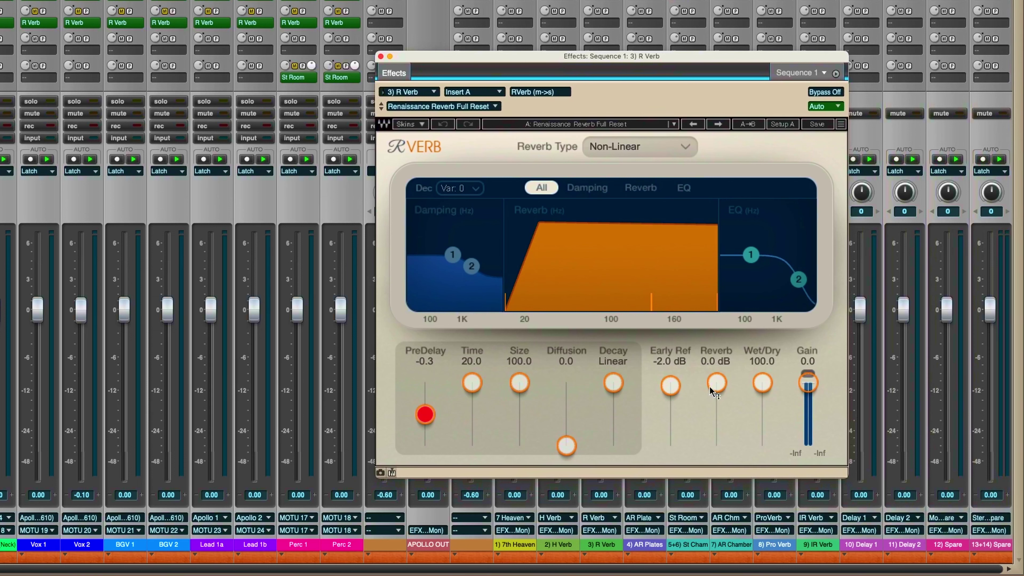
Switch the R Verb plug-in's skin to Dark and reposition its window over the mixer
{"action": "left_click", "coordinate": [419, 125]}
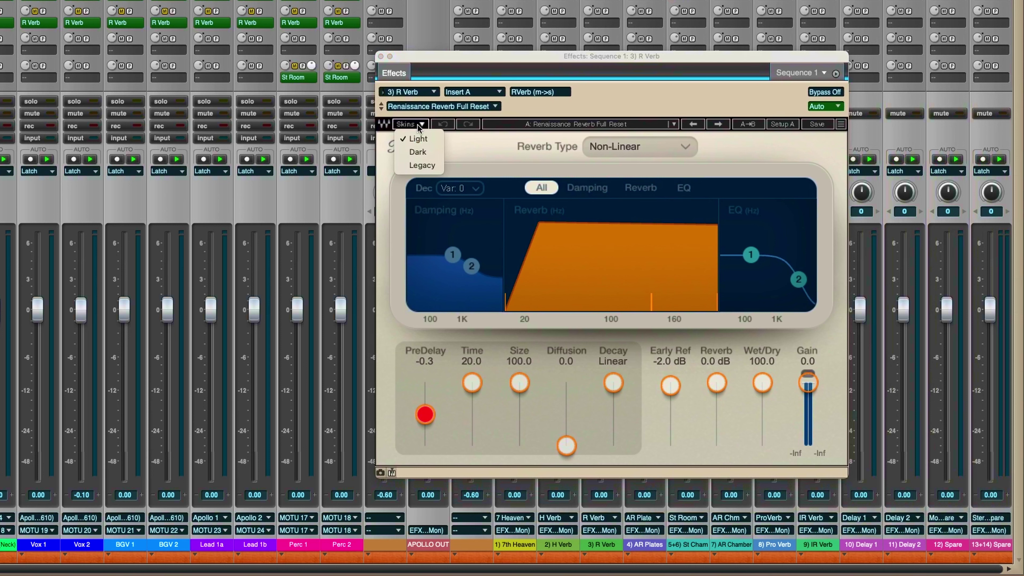
{"action": "left_click", "coordinate": [418, 152]}
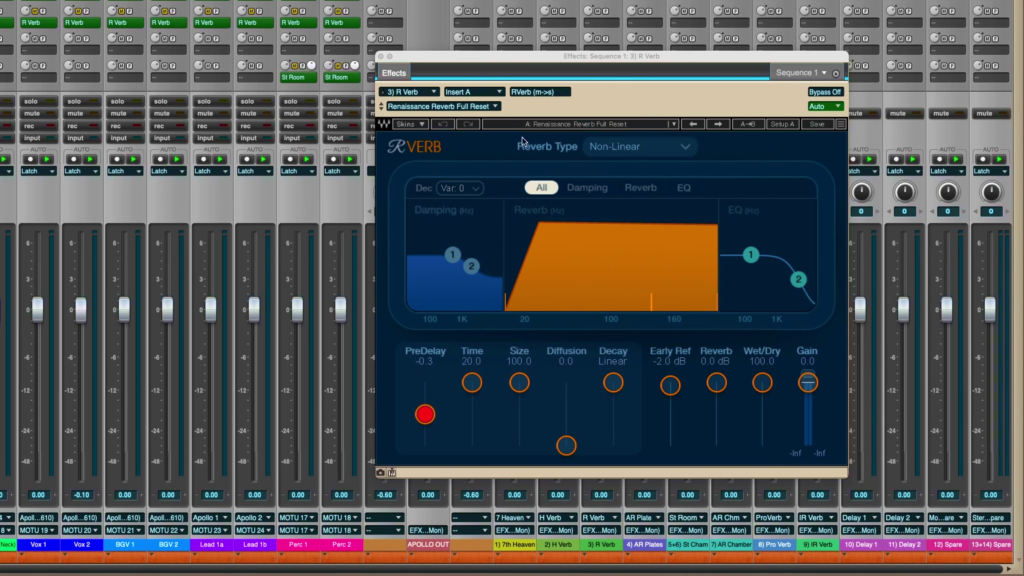
{"action": "left_click_drag", "start_coordinate": [587, 57], "coordinate": [690, 85]}
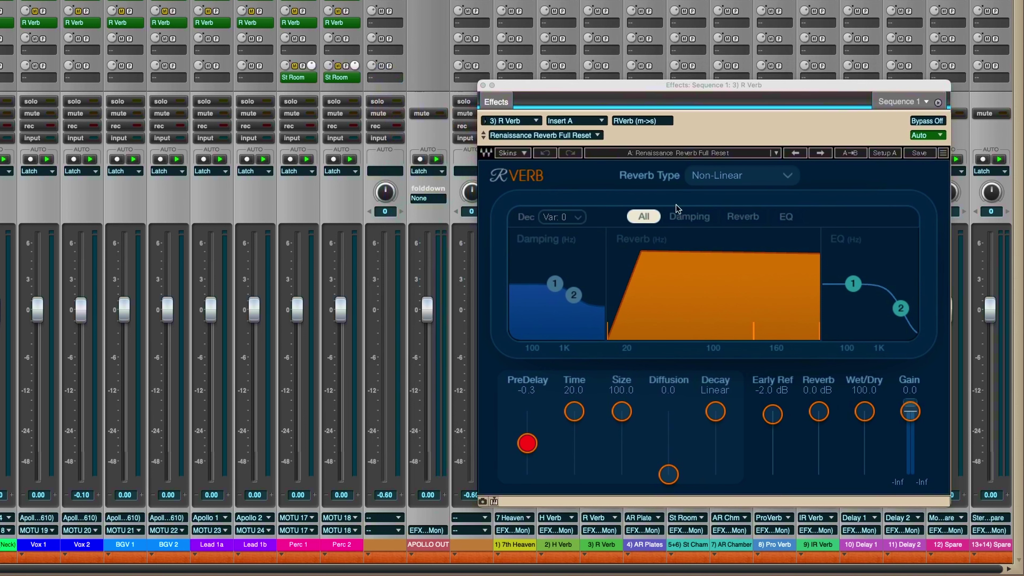
{"action": "left_click_drag", "start_coordinate": [597, 84], "coordinate": [592, 83]}
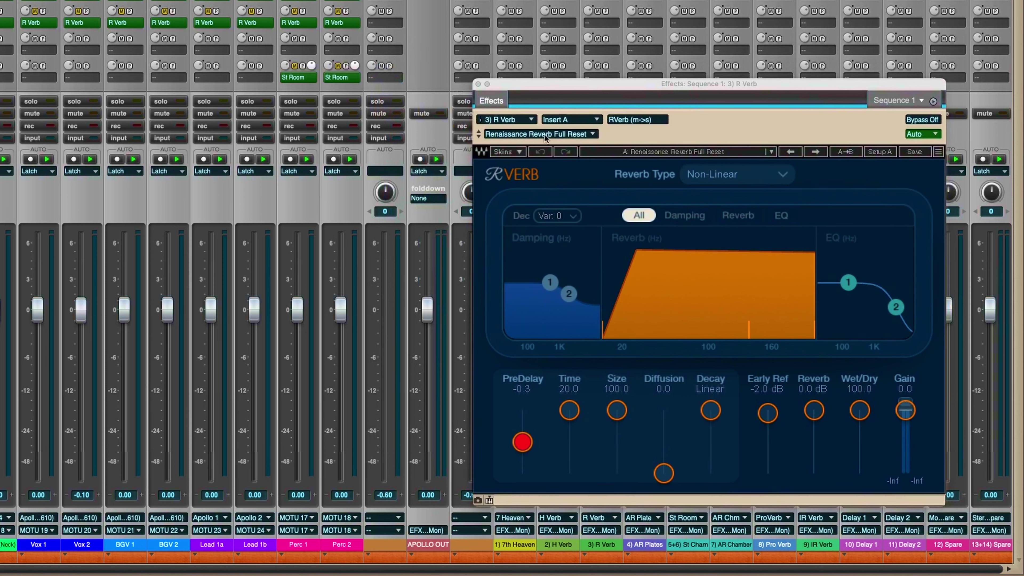
Switch the R Verb plug-in to the Legacy skin and move its window around the mixer
{"action": "left_click", "coordinate": [517, 153]}
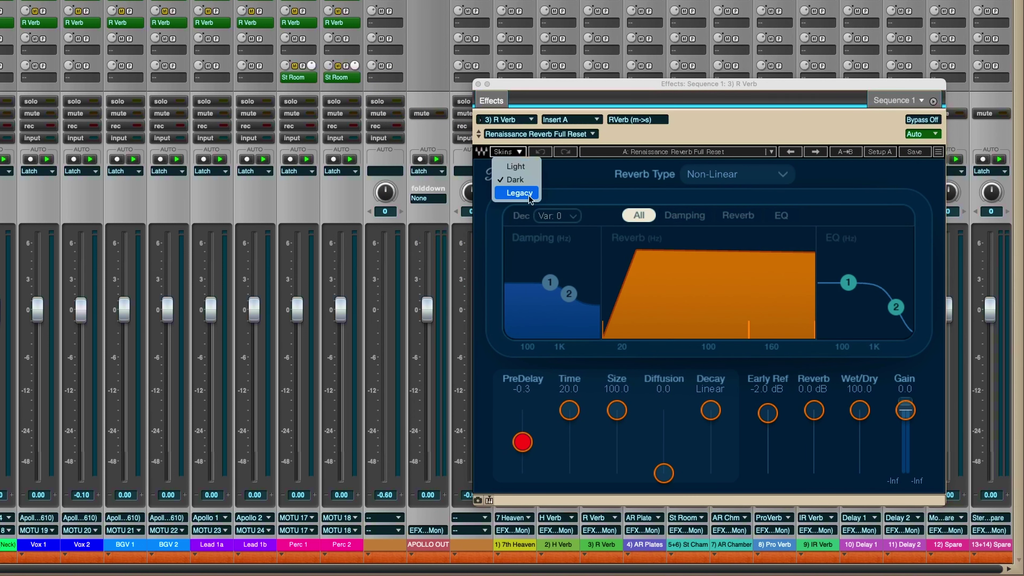
{"action": "left_click", "coordinate": [520, 193]}
{"action": "left_click_drag", "start_coordinate": [612, 98], "coordinate": [524, 78]}
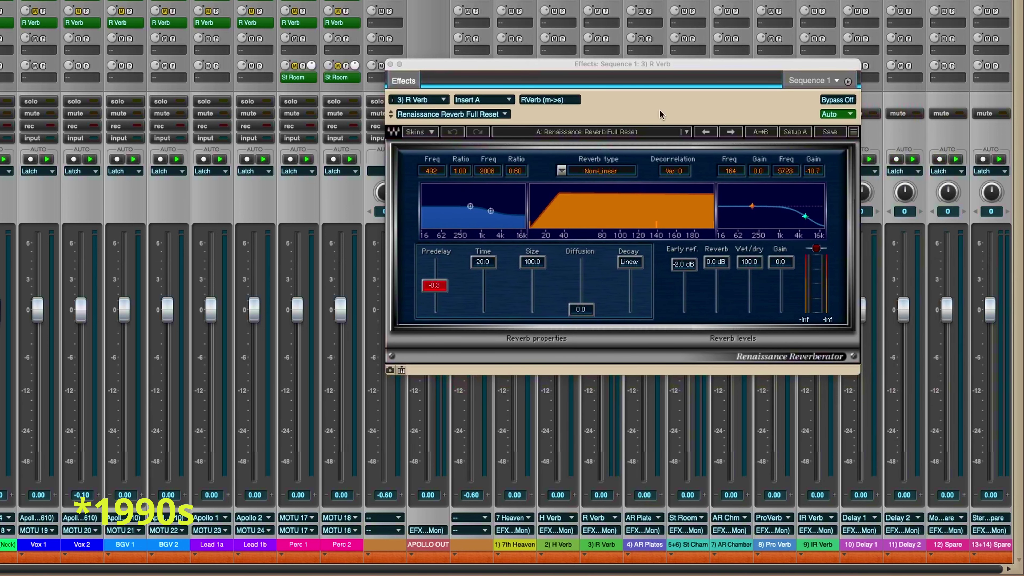
{"action": "left_click_drag", "start_coordinate": [655, 69], "coordinate": [779, 208]}
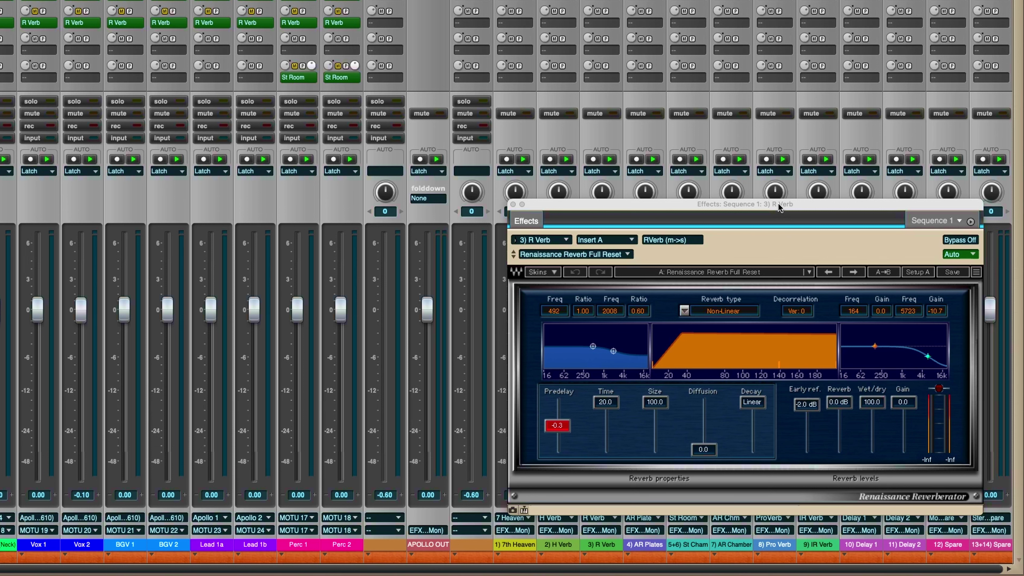
{"action": "left_click_drag", "start_coordinate": [780, 206], "coordinate": [690, 127]}
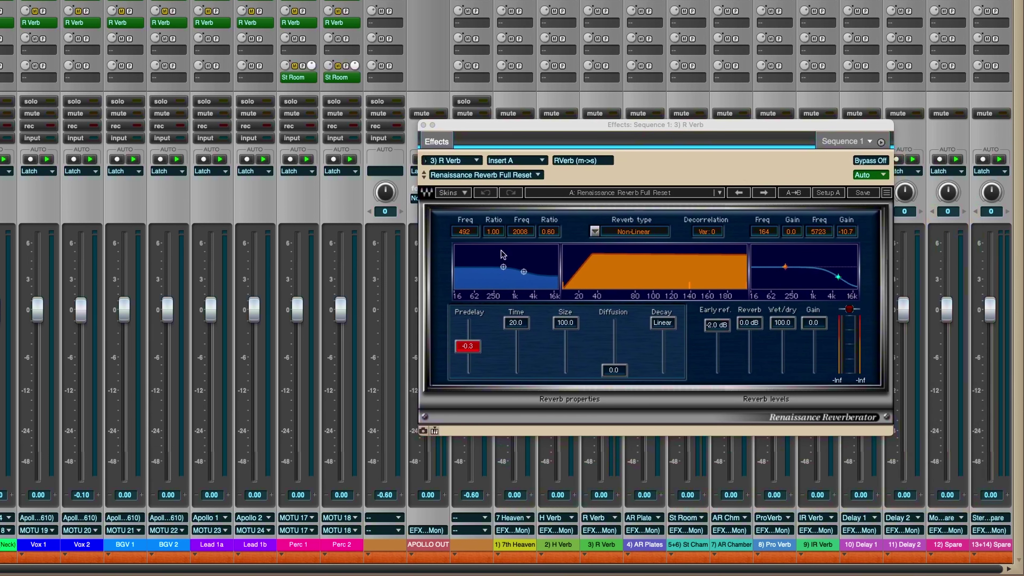
Change the skin to Dark and back to Light, and reposition the plug-in window over the effects channels
{"action": "left_click", "coordinate": [457, 196]}
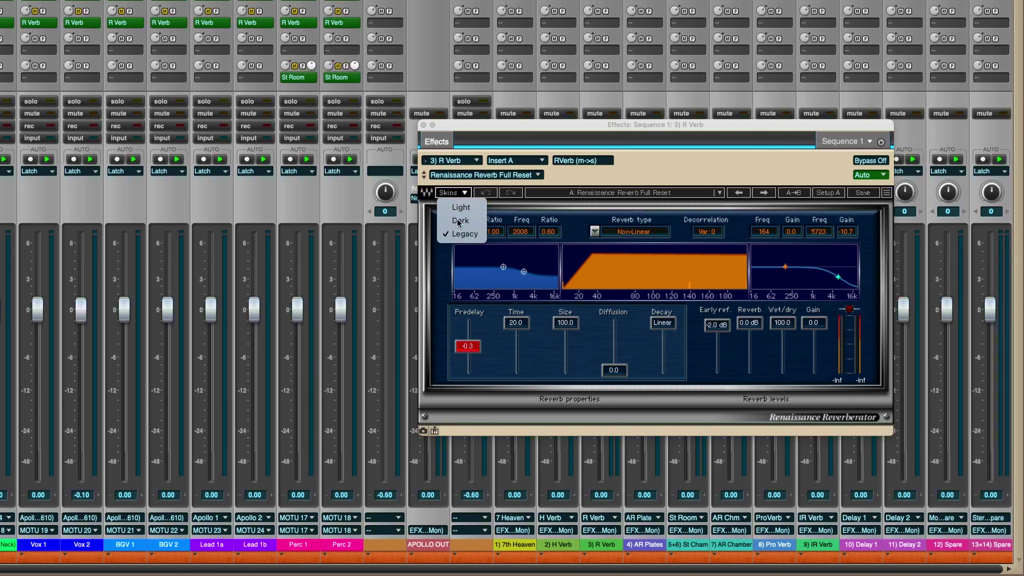
{"action": "left_click", "coordinate": [460, 217]}
{"action": "left_click", "coordinate": [461, 196]}
{"action": "left_click", "coordinate": [460, 206]}
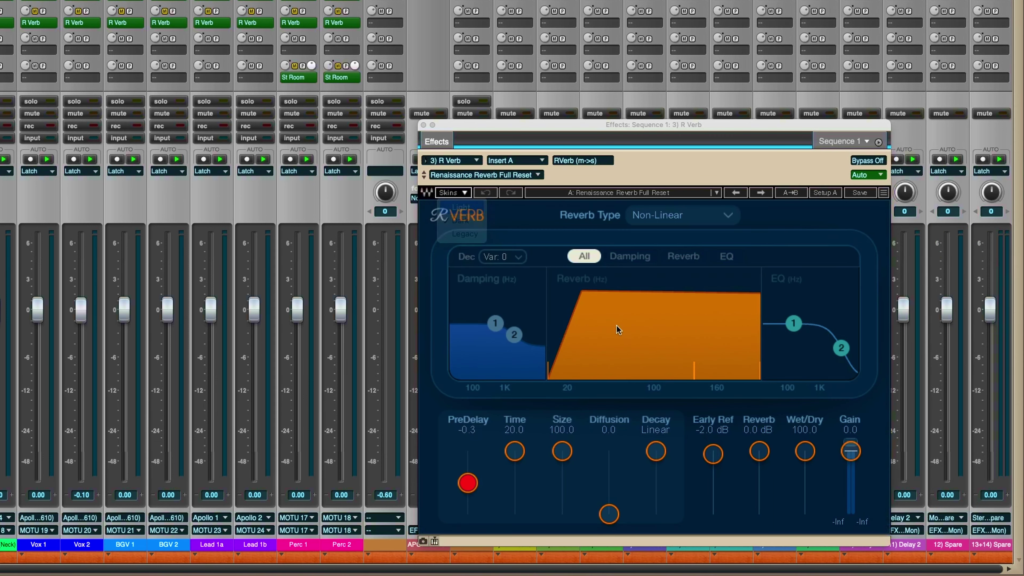
{"action": "left_click_drag", "start_coordinate": [693, 126], "coordinate": [747, 90]}
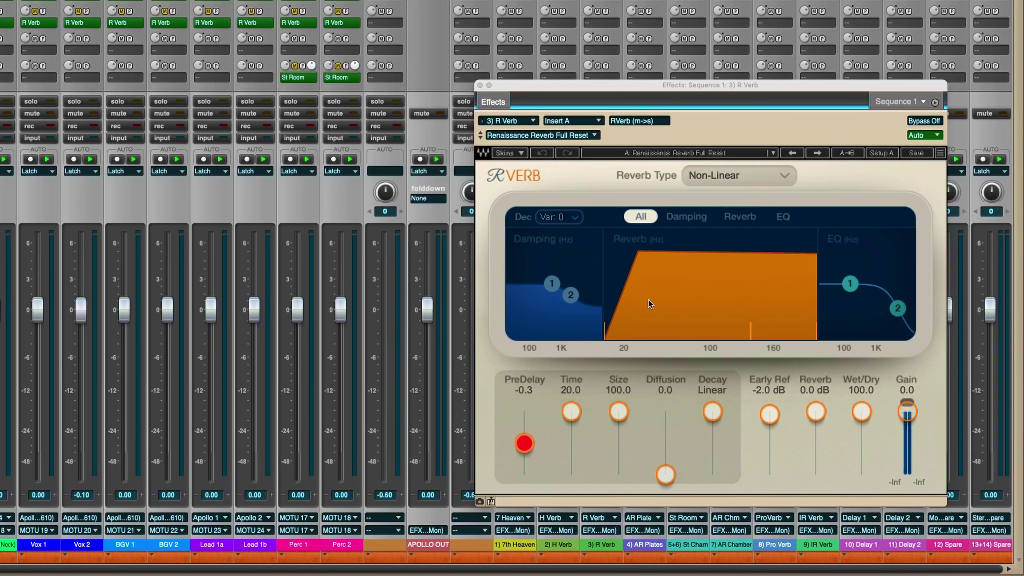
{"action": "left_click_drag", "start_coordinate": [622, 93], "coordinate": [624, 88]}
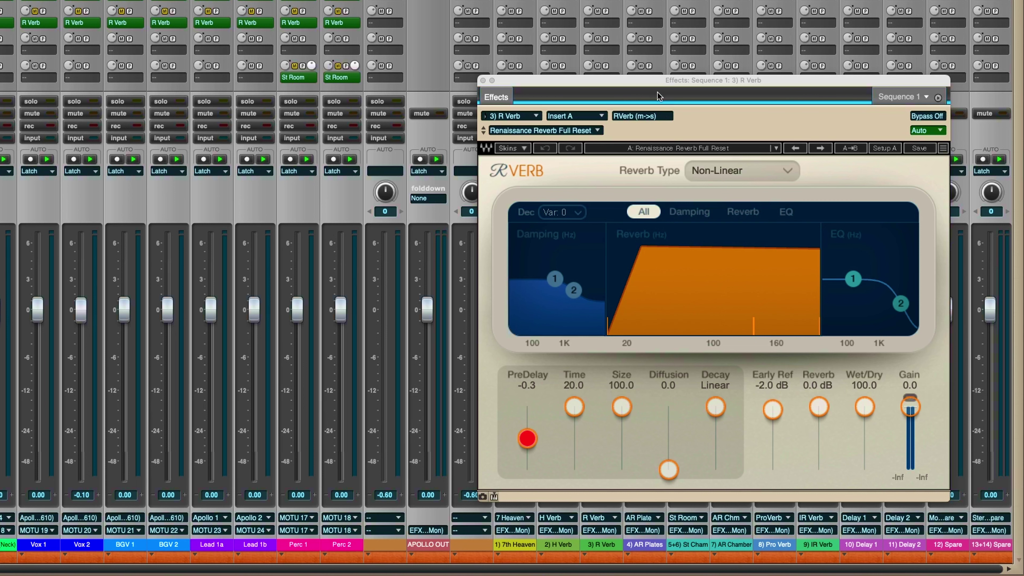
{"action": "left_click_drag", "start_coordinate": [656, 82], "coordinate": [658, 77]}
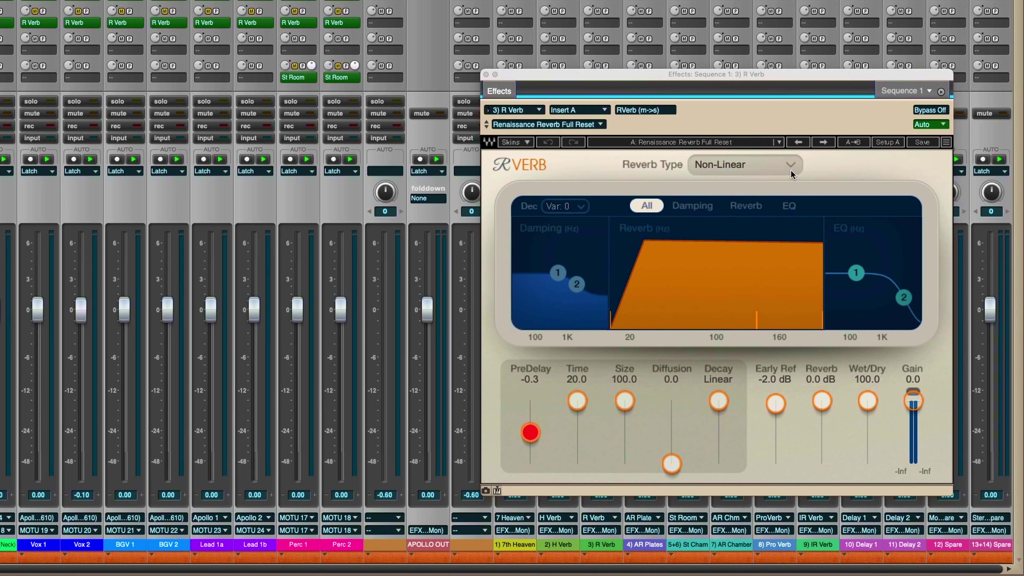
Browse the R Verb factory presets and load Small Warm Hall
{"action": "left_click", "coordinate": [549, 124]}
{"action": "scroll", "coordinate": [581, 361], "scroll_direction": "down", "scroll_amount": 3}
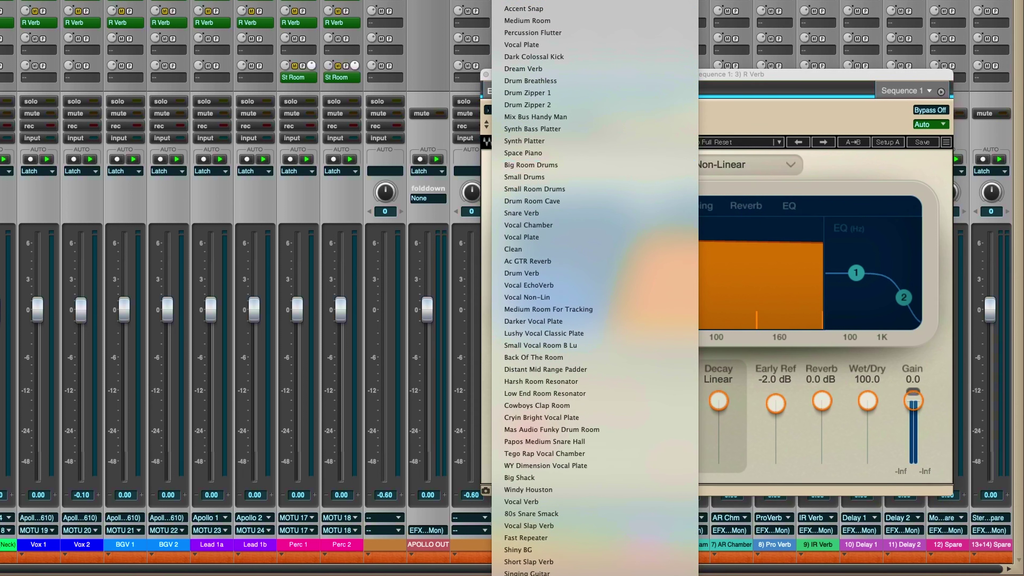
{"action": "scroll", "coordinate": [552, 288], "scroll_direction": "up", "scroll_amount": 4}
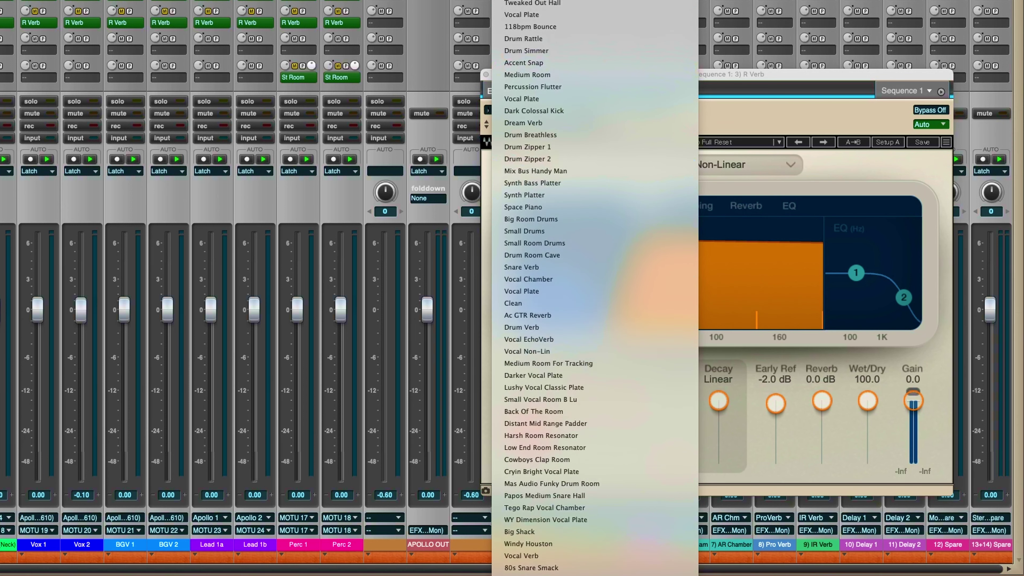
{"action": "scroll", "coordinate": [552, 288], "scroll_direction": "up", "scroll_amount": 1}
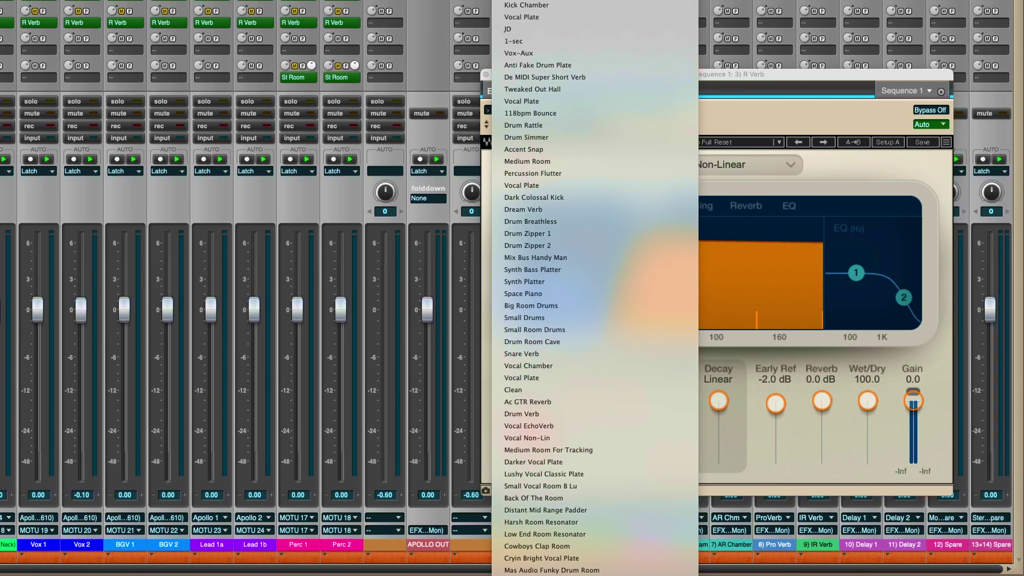
{"action": "scroll", "coordinate": [552, 440], "scroll_direction": "down", "scroll_amount": 7}
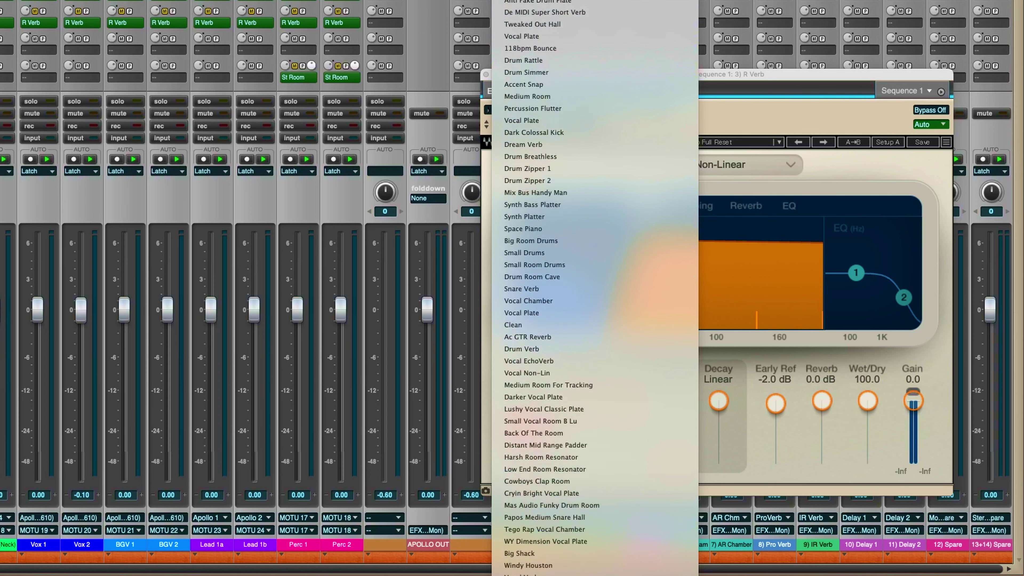
{"action": "scroll", "coordinate": [552, 288], "scroll_direction": "down", "scroll_amount": 20}
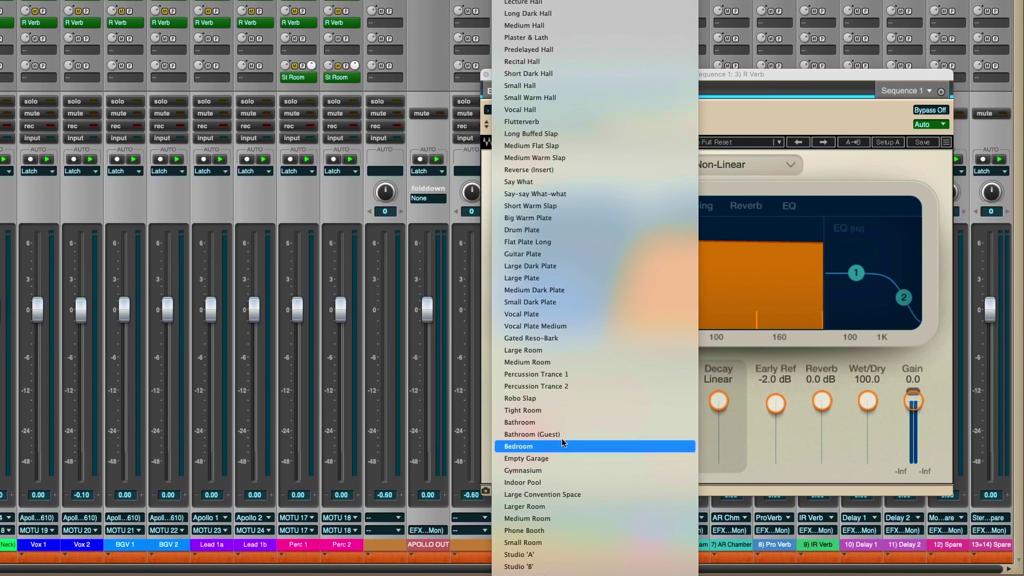
{"action": "left_click", "coordinate": [567, 98]}
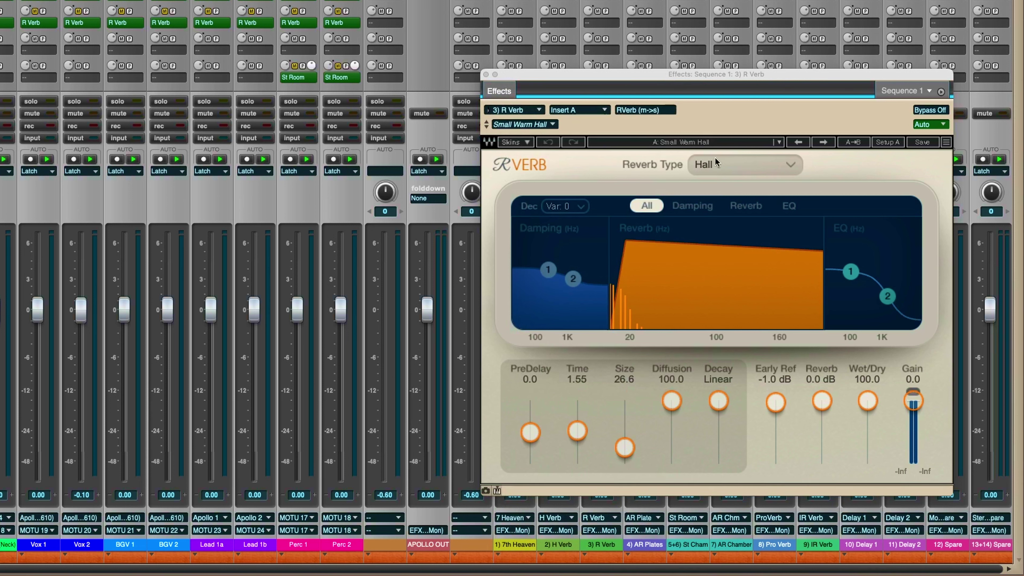
Try the reverb types Chamber, Church, Plate 1 and Non-Linear on the Small Warm Hall preset
{"action": "left_click", "coordinate": [793, 167]}
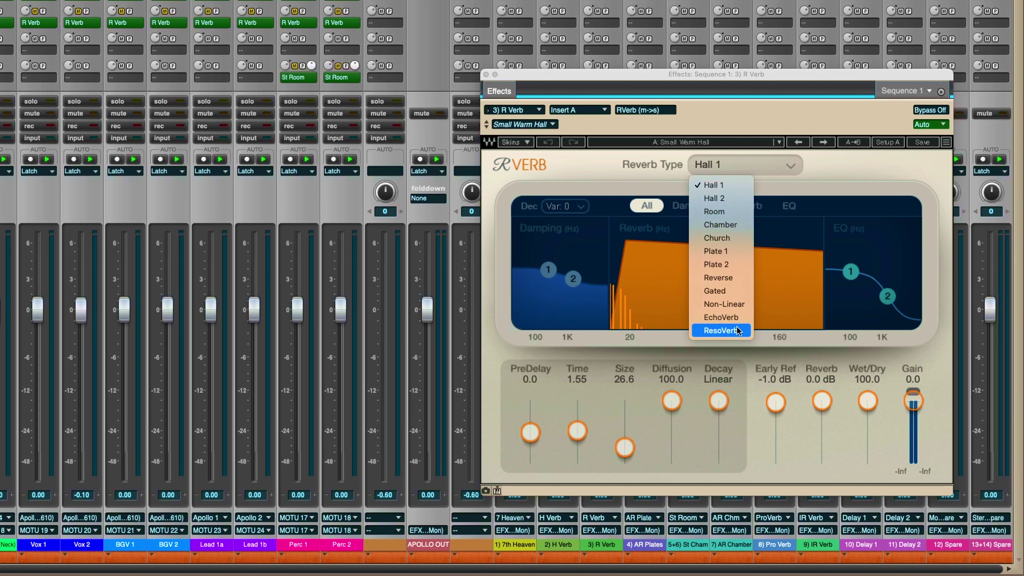
{"action": "left_click", "coordinate": [732, 225]}
{"action": "scroll", "coordinate": [762, 167], "scroll_direction": "down", "scroll_amount": 1}
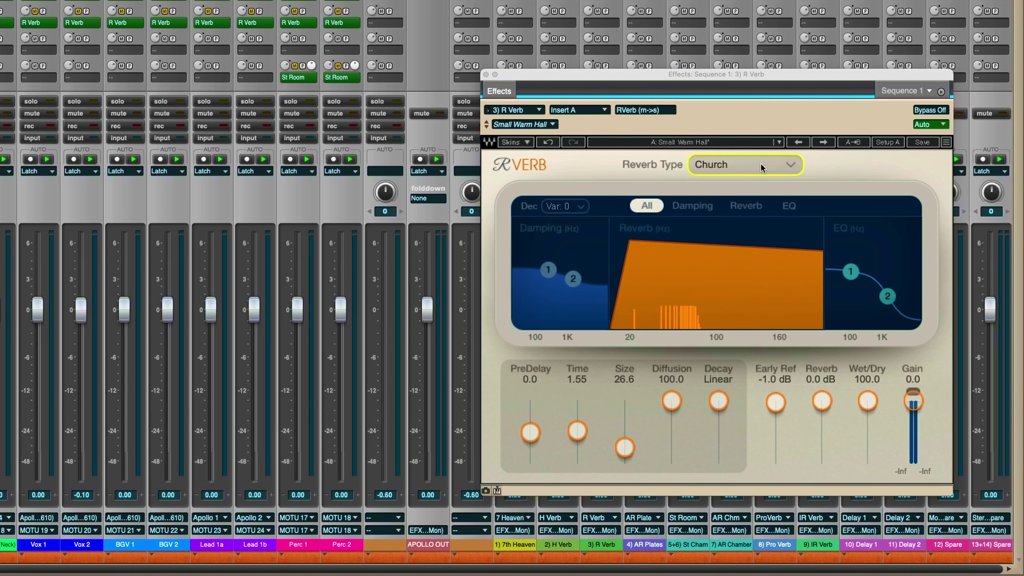
{"action": "scroll", "coordinate": [773, 164], "scroll_direction": "down", "scroll_amount": 4}
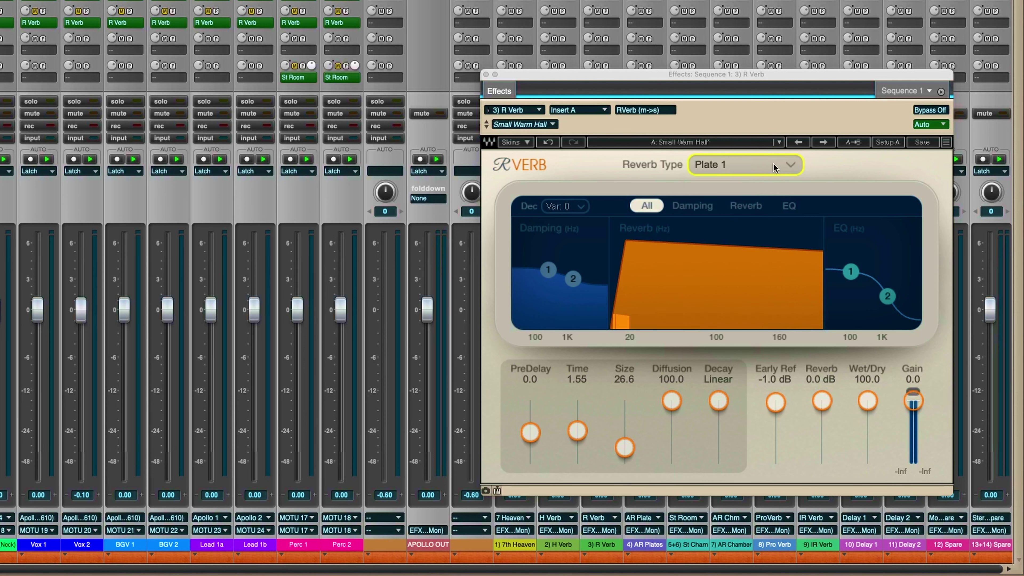
{"action": "scroll", "coordinate": [773, 165], "scroll_direction": "down", "scroll_amount": 1}
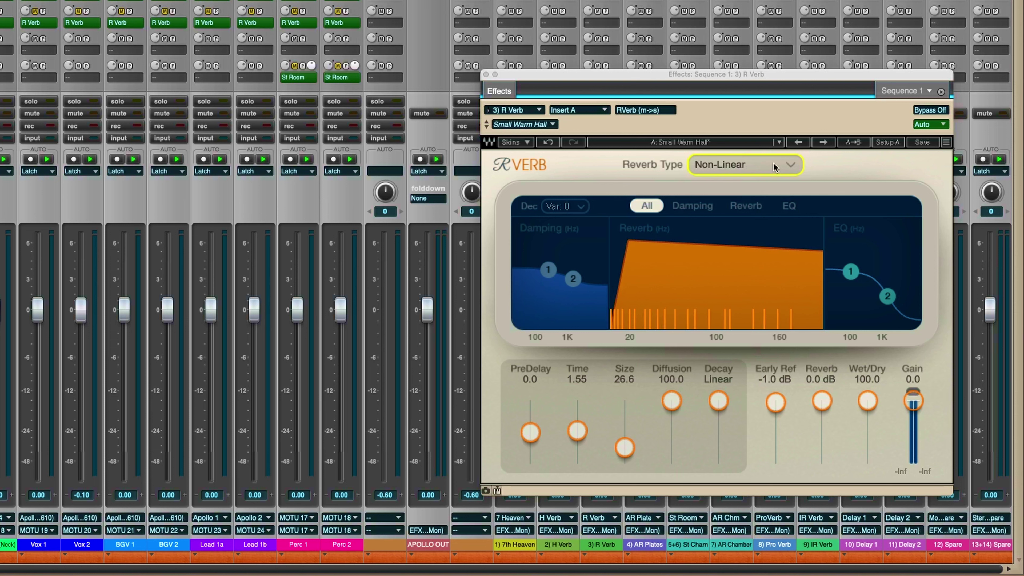
Cycle the reverb type through EchoVerb, Gated and Hall 1, ending on Church
{"action": "left_click", "coordinate": [794, 168]}
{"action": "left_click", "coordinate": [739, 172]}
{"action": "scroll", "coordinate": [739, 164], "scroll_direction": "down", "scroll_amount": 2}
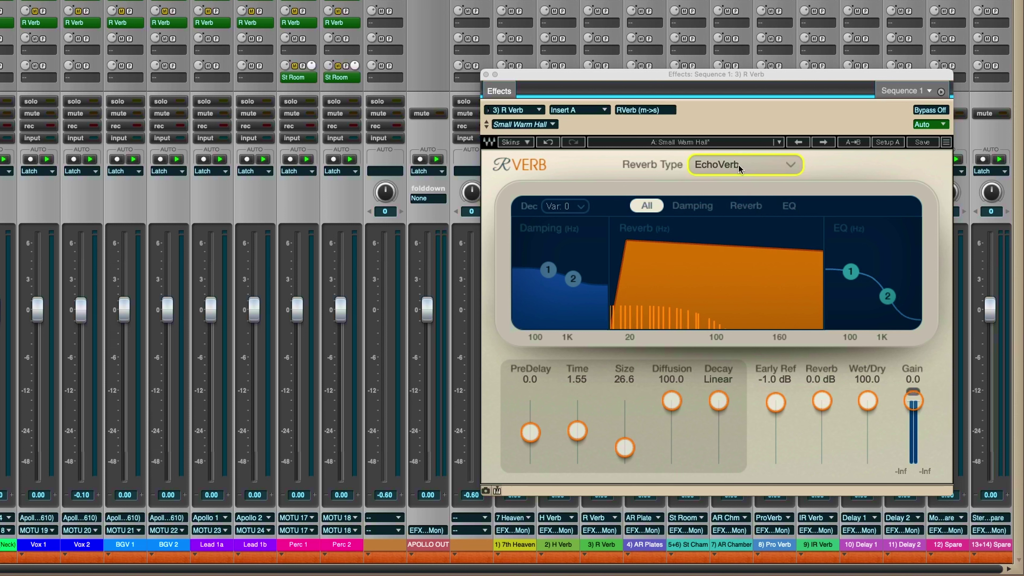
{"action": "scroll", "coordinate": [742, 165], "scroll_direction": "down", "scroll_amount": 4}
{"action": "scroll", "coordinate": [747, 167], "scroll_direction": "down", "scroll_amount": 4}
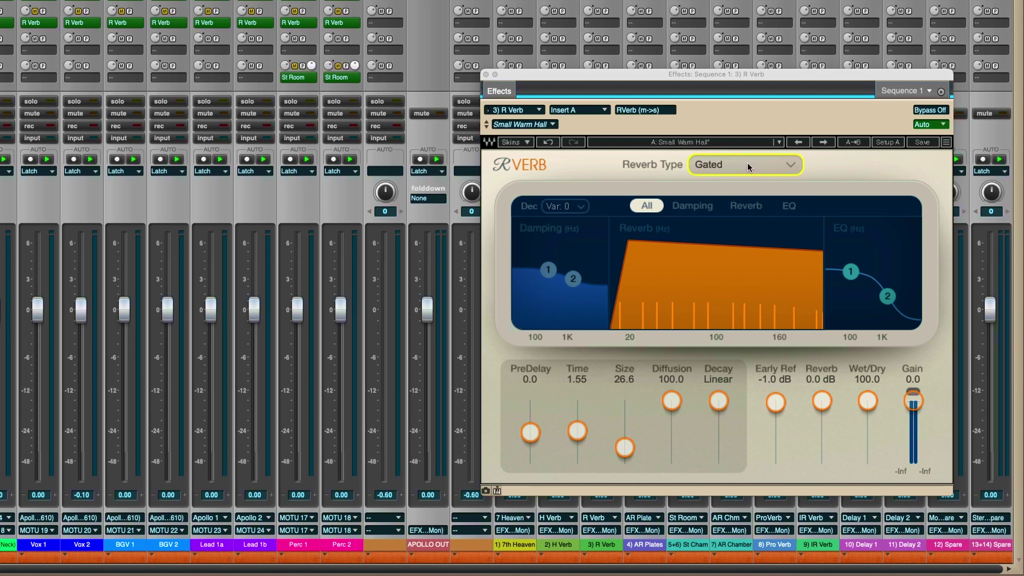
{"action": "scroll", "coordinate": [748, 165], "scroll_direction": "down", "scroll_amount": 4}
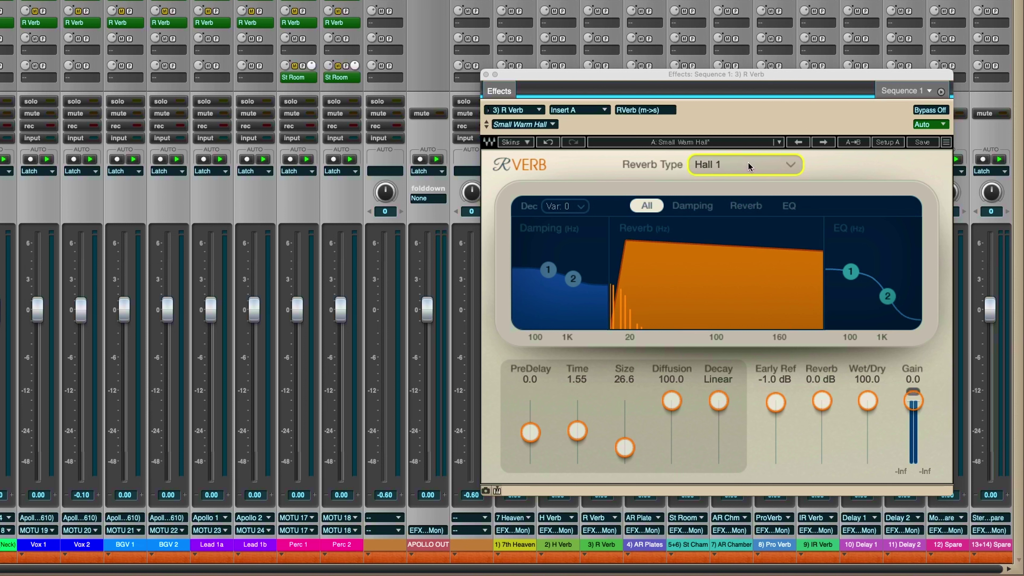
{"action": "scroll", "coordinate": [748, 165], "scroll_direction": "down", "scroll_amount": 3}
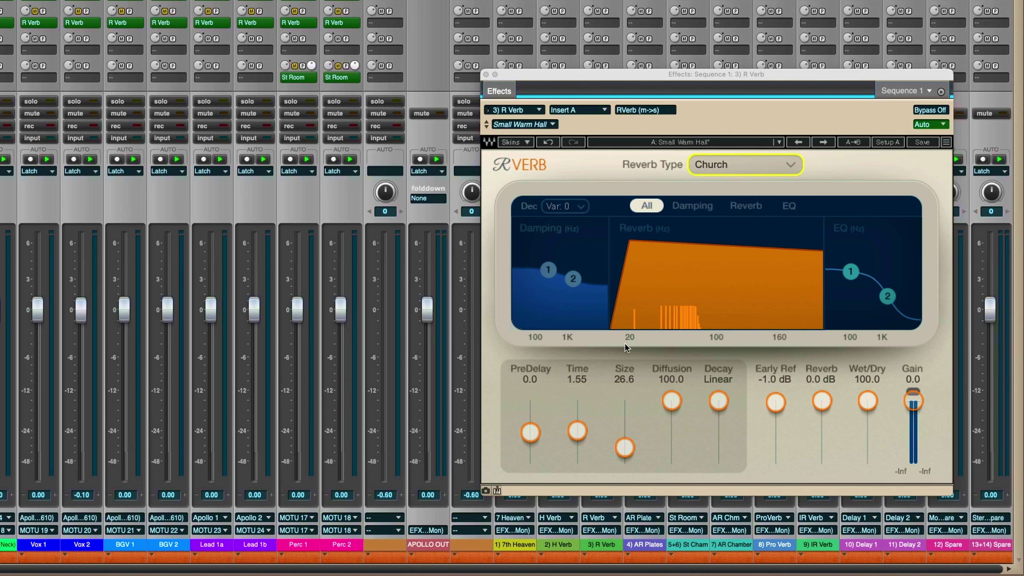
Try the plug-in's GUI size at 200% and at 75%, repositioning the window for each size
{"action": "left_click_drag", "start_coordinate": [575, 284], "coordinate": [575, 285]}
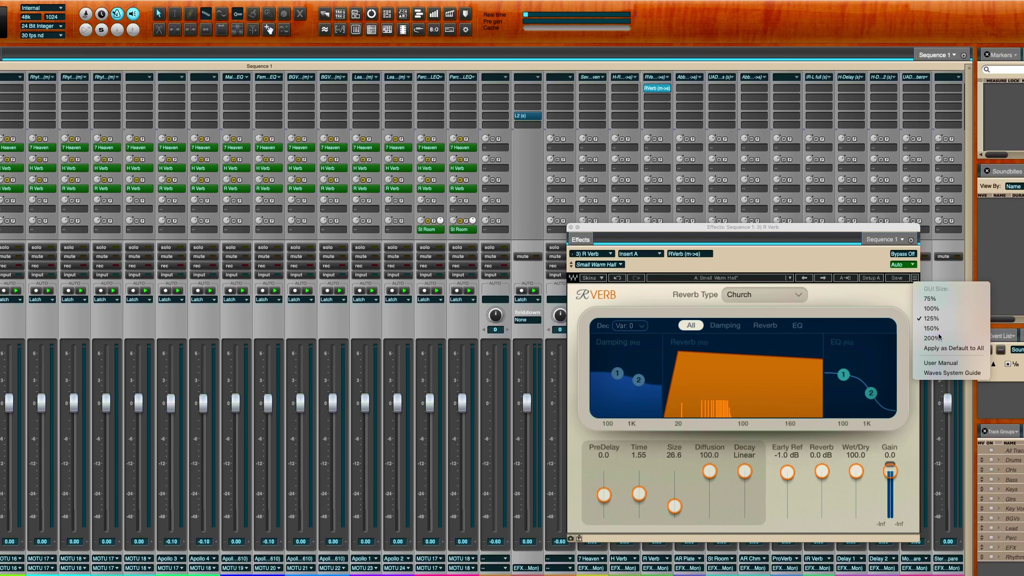
{"action": "left_click", "coordinate": [939, 337]}
{"action": "left_click_drag", "start_coordinate": [890, 234], "coordinate": [614, 74]}
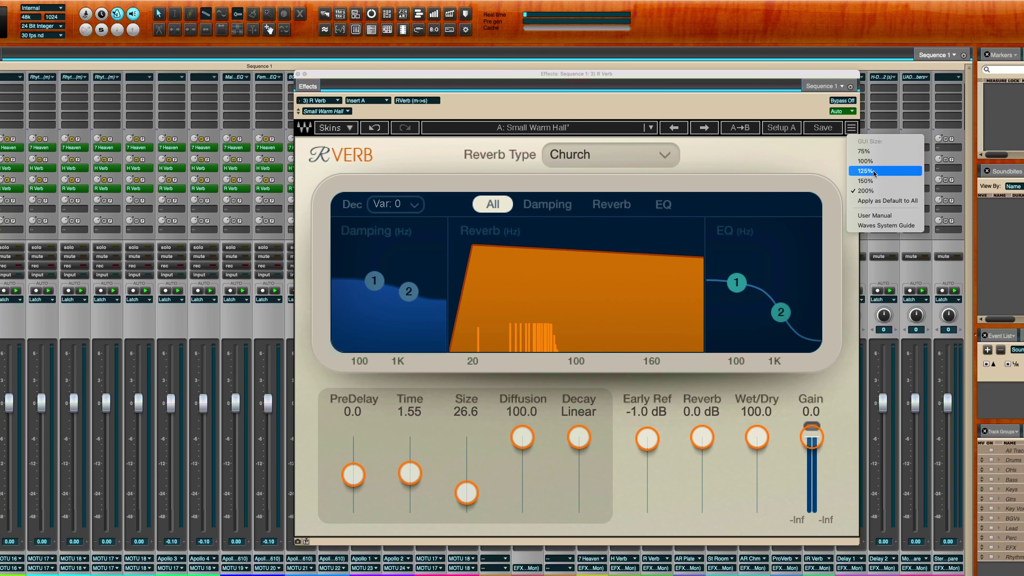
{"action": "left_click", "coordinate": [880, 151]}
{"action": "left_click_drag", "start_coordinate": [478, 75], "coordinate": [793, 168]}
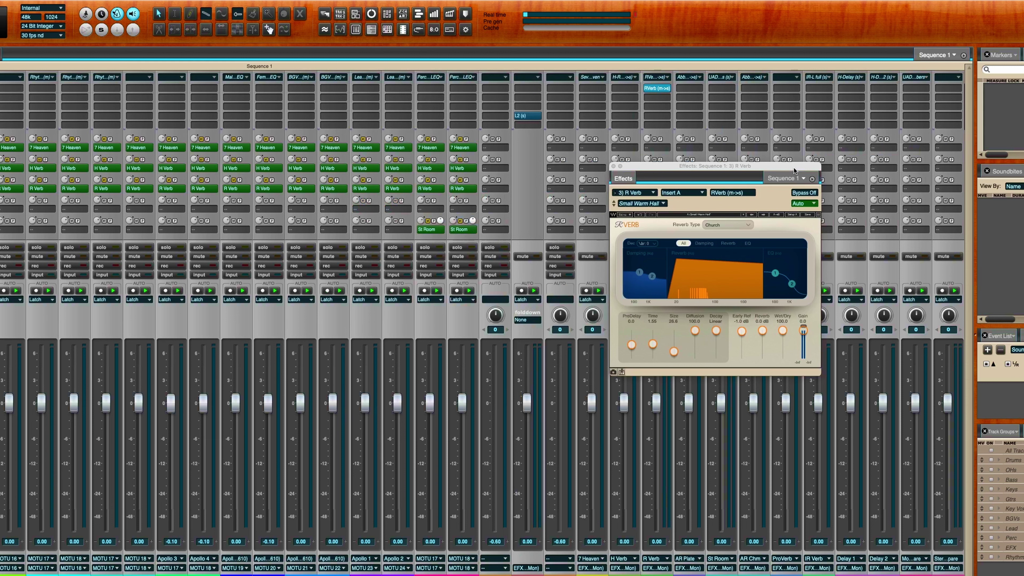
Set the plug-in's GUI size to 150% and move its window fully into view over the mixer
{"action": "left_click", "coordinate": [817, 215]}
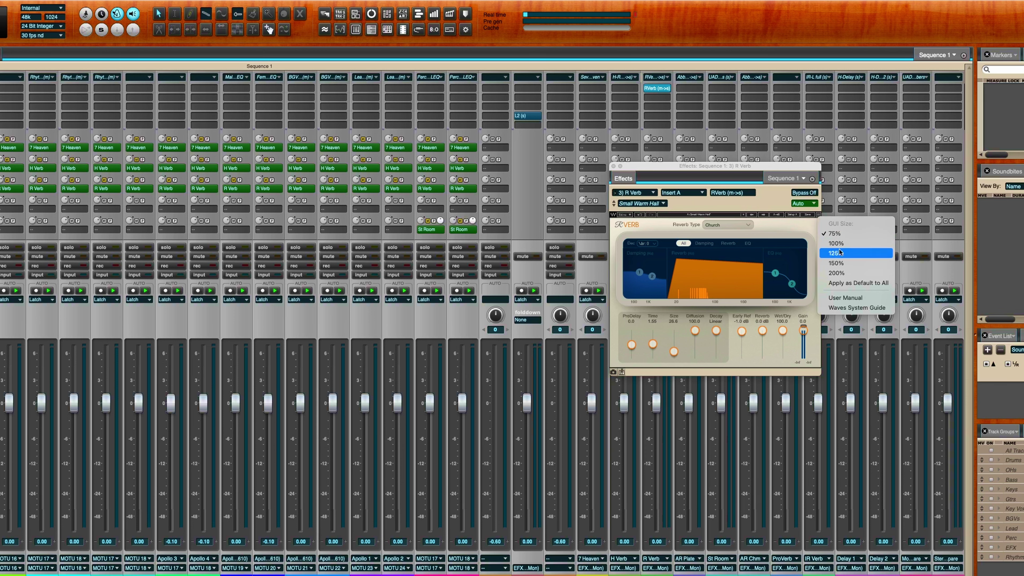
{"action": "left_click", "coordinate": [844, 264]}
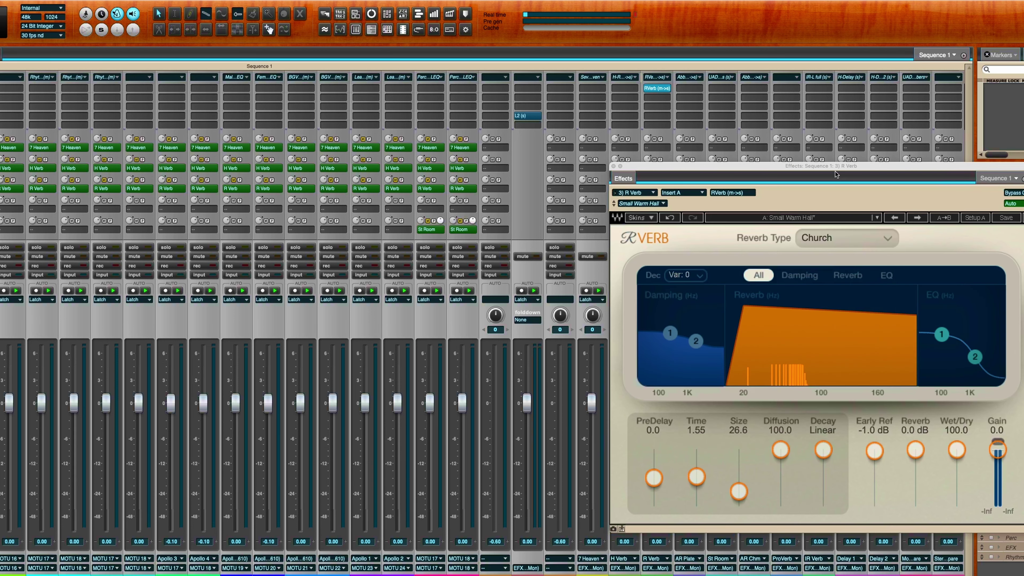
{"action": "left_click_drag", "start_coordinate": [835, 174], "coordinate": [734, 145]}
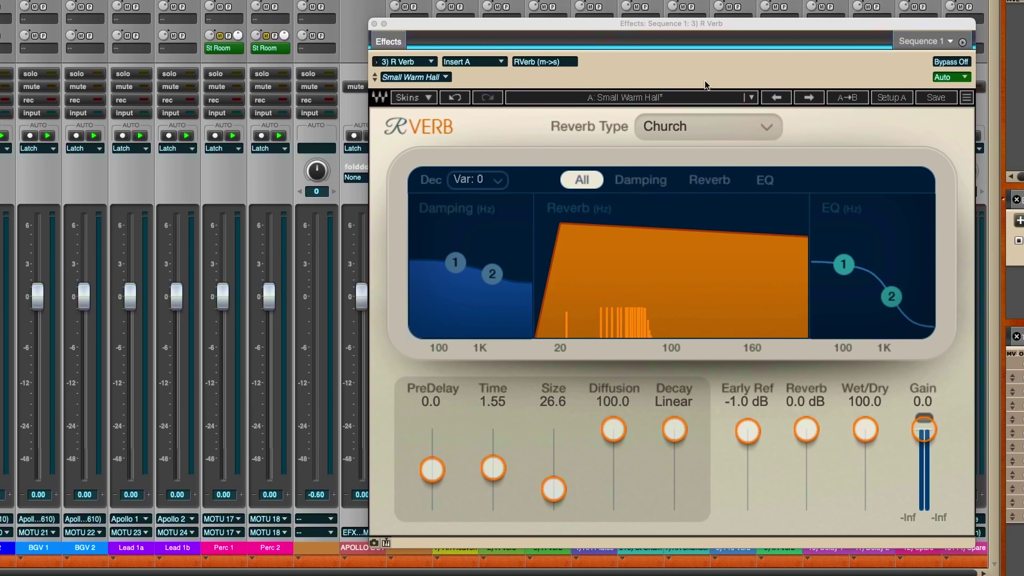
Preview the Dark and Legacy skins on the enlarged plug-in and return to the Light skin
{"action": "left_click", "coordinate": [405, 100]}
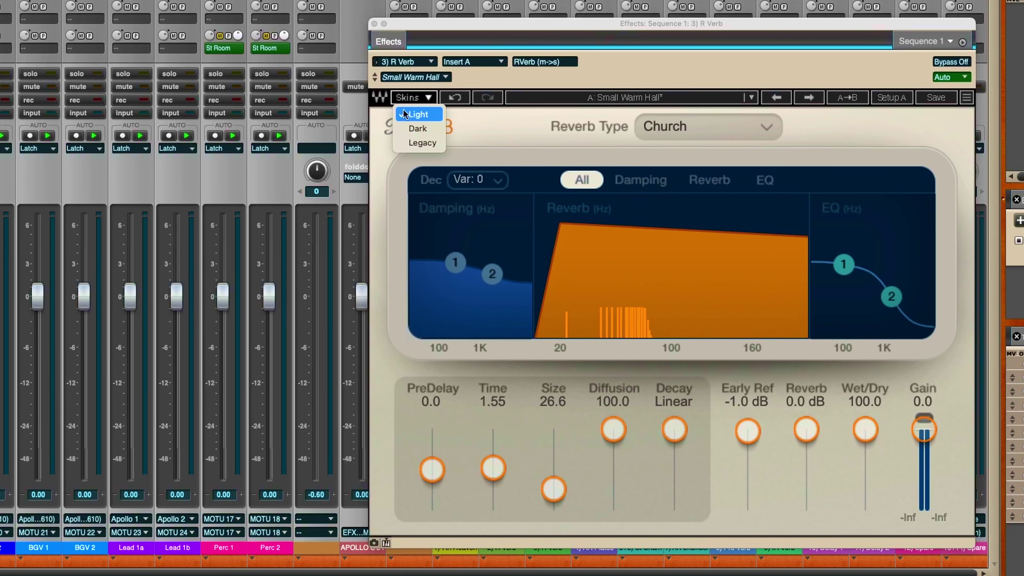
{"action": "left_click", "coordinate": [412, 126]}
{"action": "left_click", "coordinate": [417, 99]}
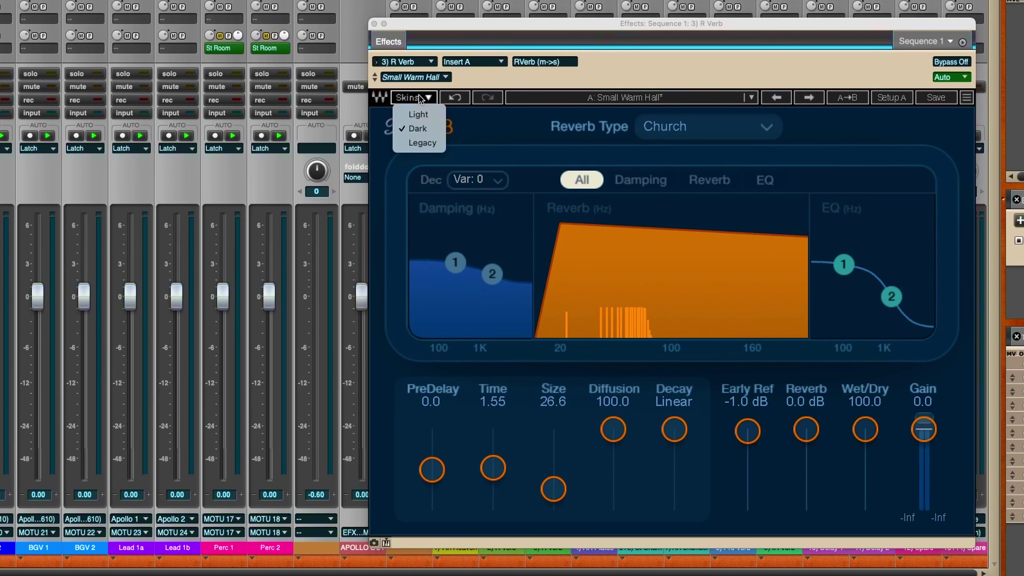
{"action": "left_click", "coordinate": [410, 146]}
{"action": "left_click", "coordinate": [415, 98]}
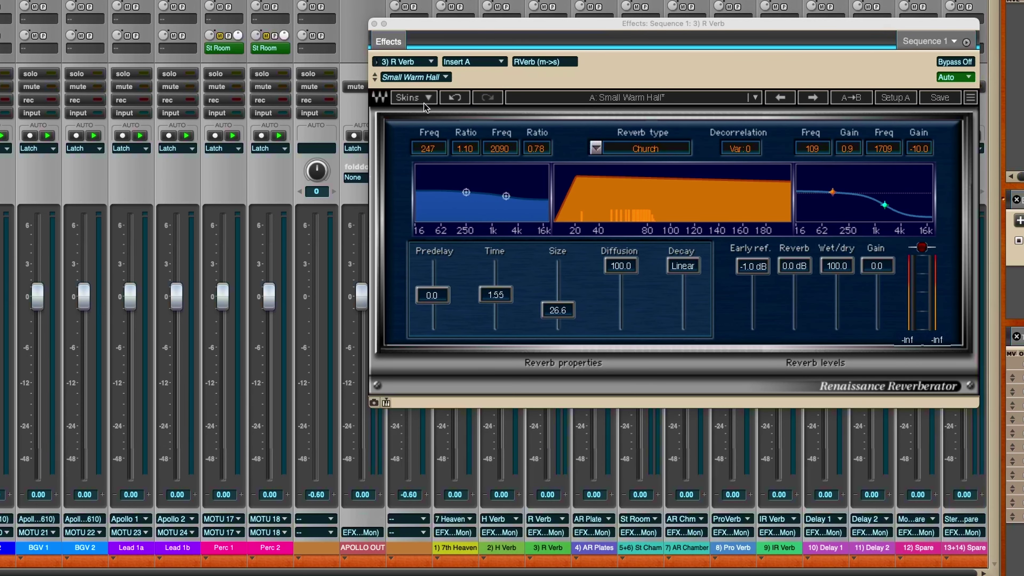
{"action": "left_click", "coordinate": [424, 106]}
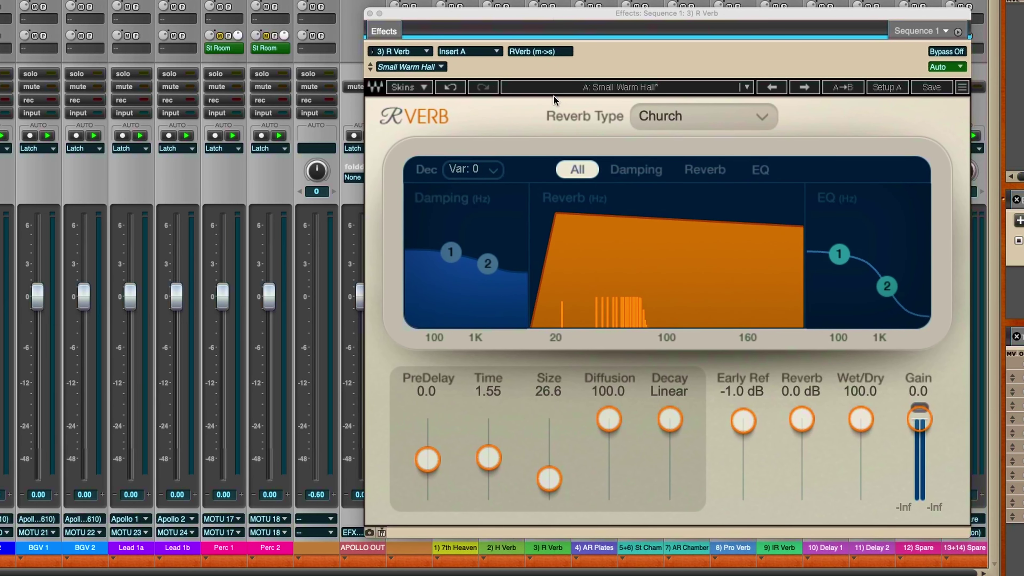